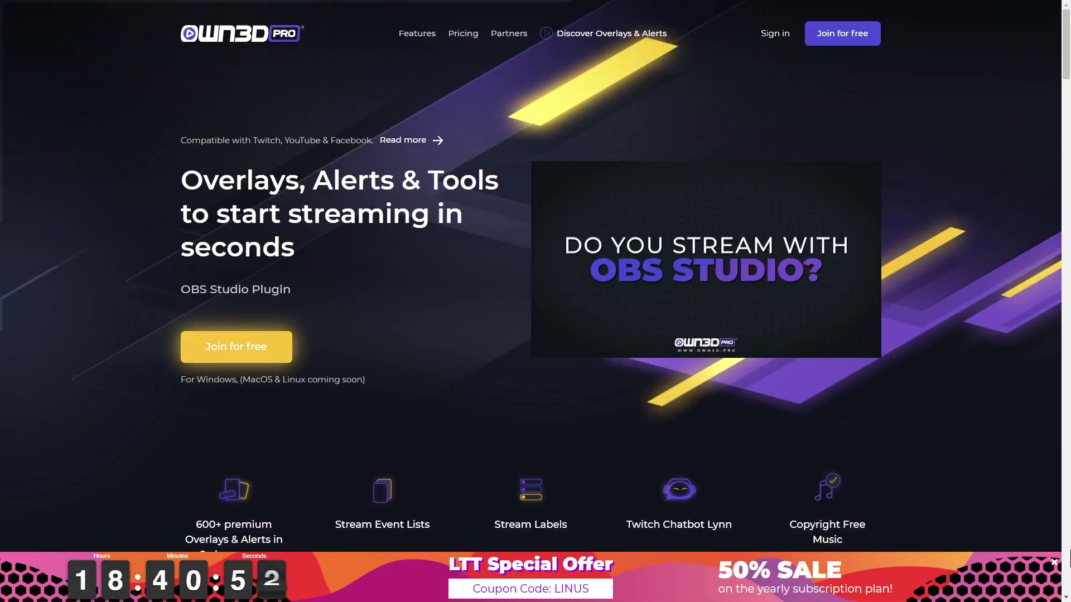
Scroll through OWN3D Pro's features and overlay grid to the Valor Pro, Brave and Clean Dark carousel.
scroll(1068, 558, down, 3)
scroll(1068, 557, down, 4)
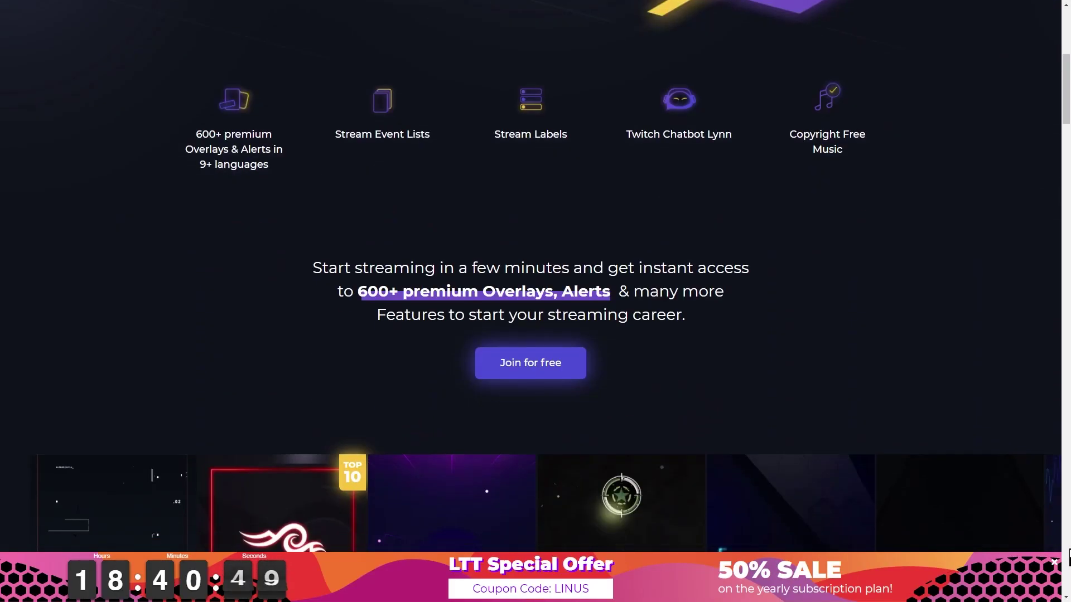
scroll(1068, 557, down, 3)
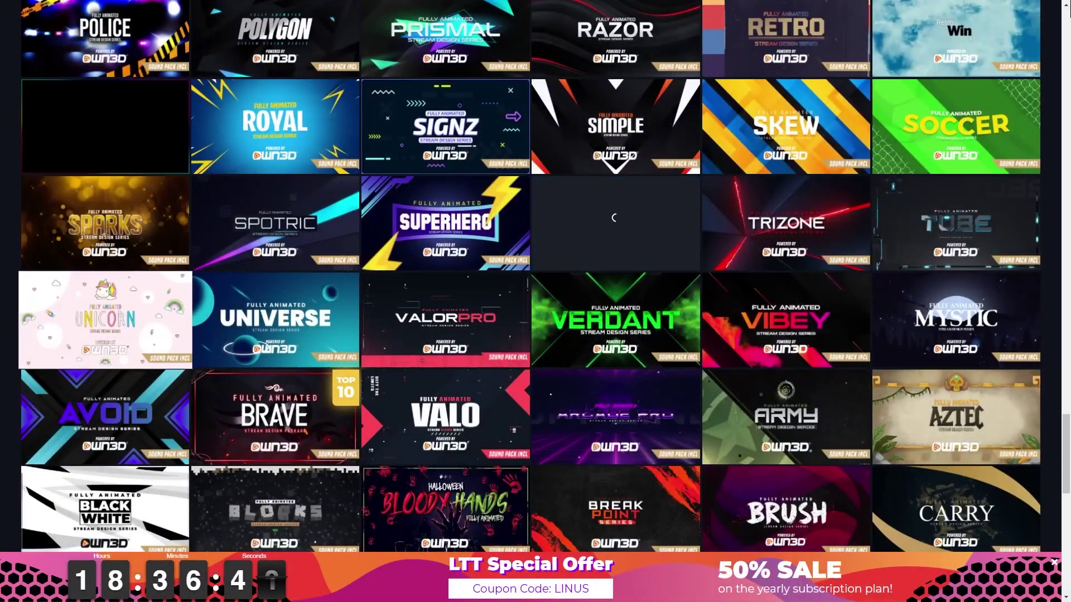
scroll(535, 279, down, 5)
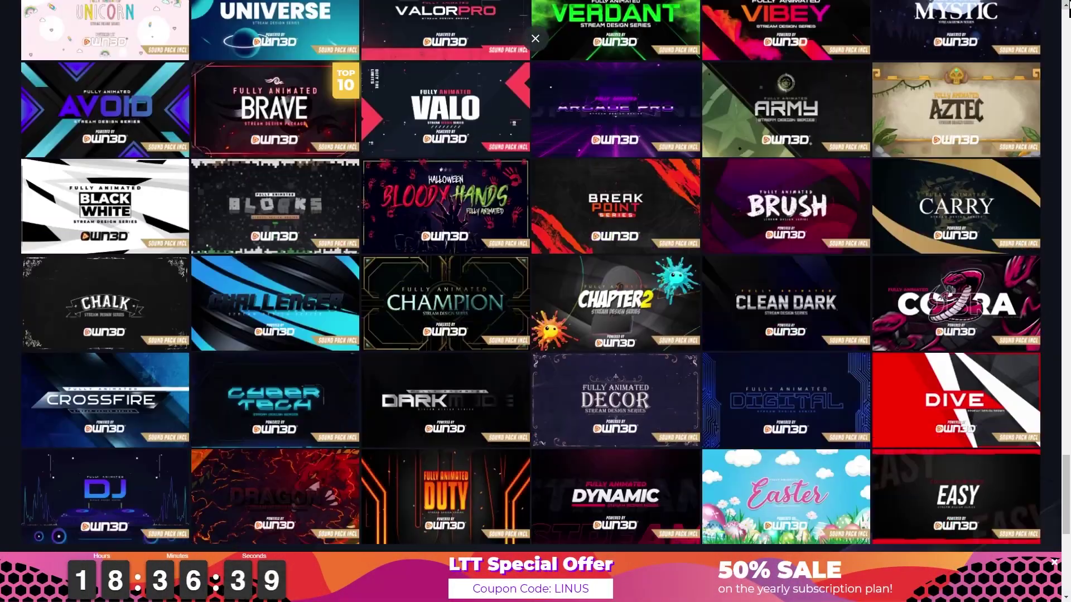
scroll(536, 278, down, 12)
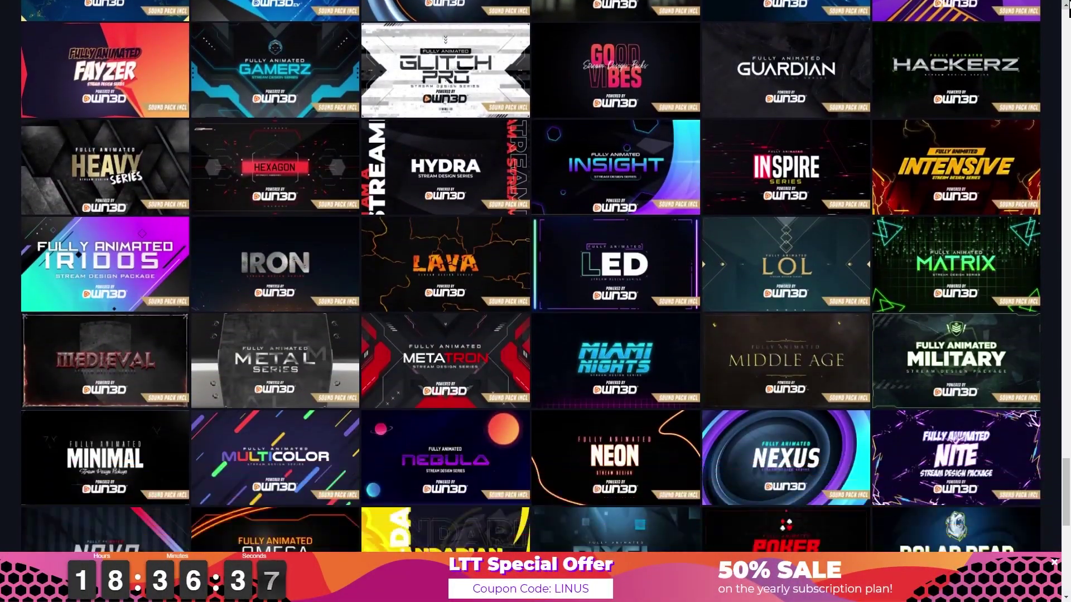
scroll(535, 278, down, 15)
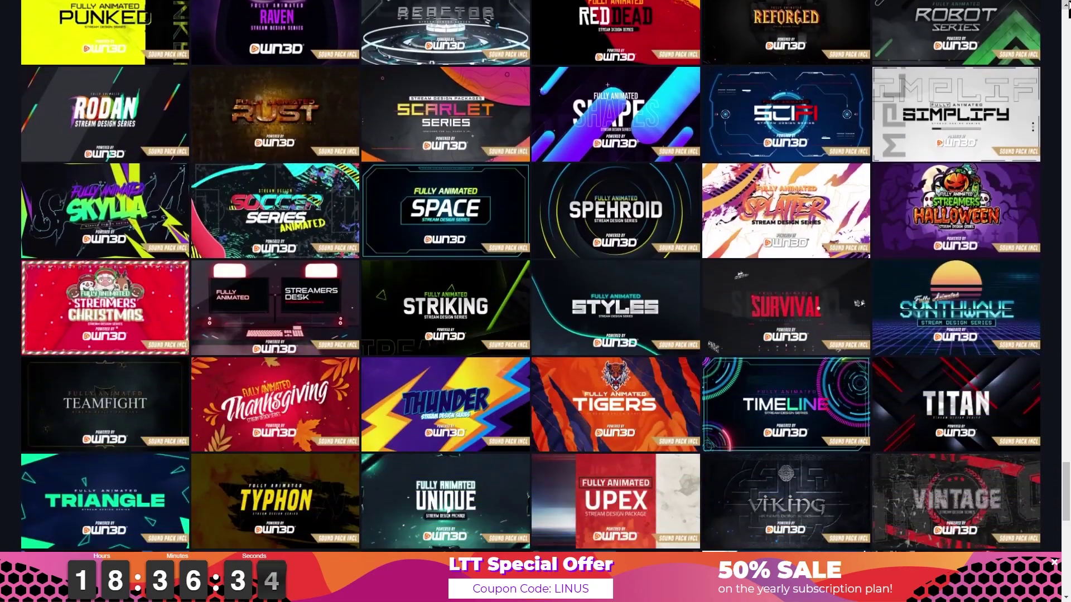
scroll(535, 279, down, 14)
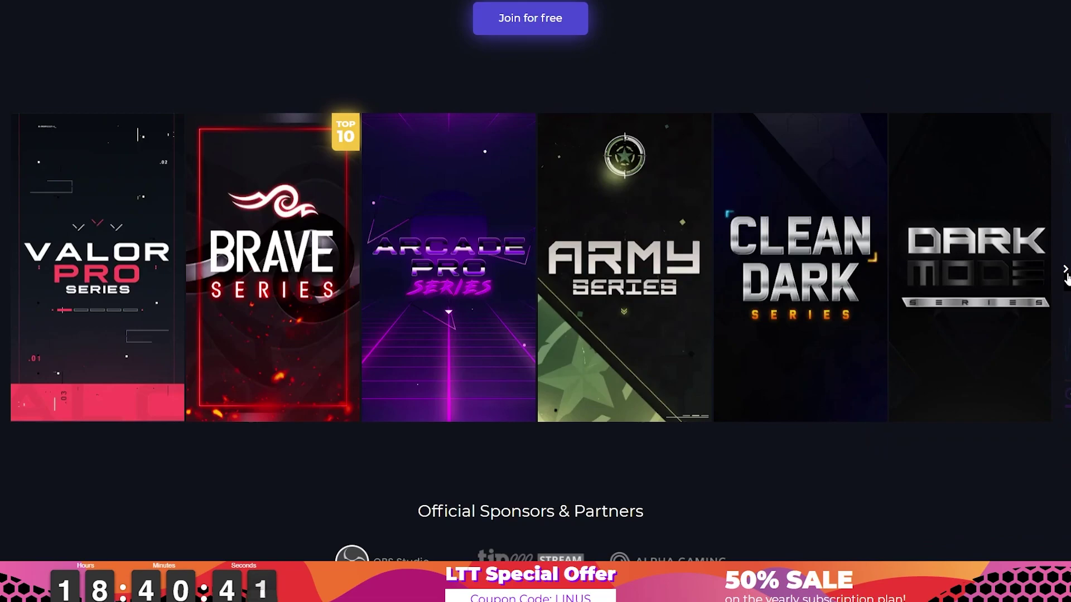
Close the Darkmode preview, preview Pixel Universe briefly, and scroll to the 411-overlay All Overlays gallery.
mouse_move(106, 382)
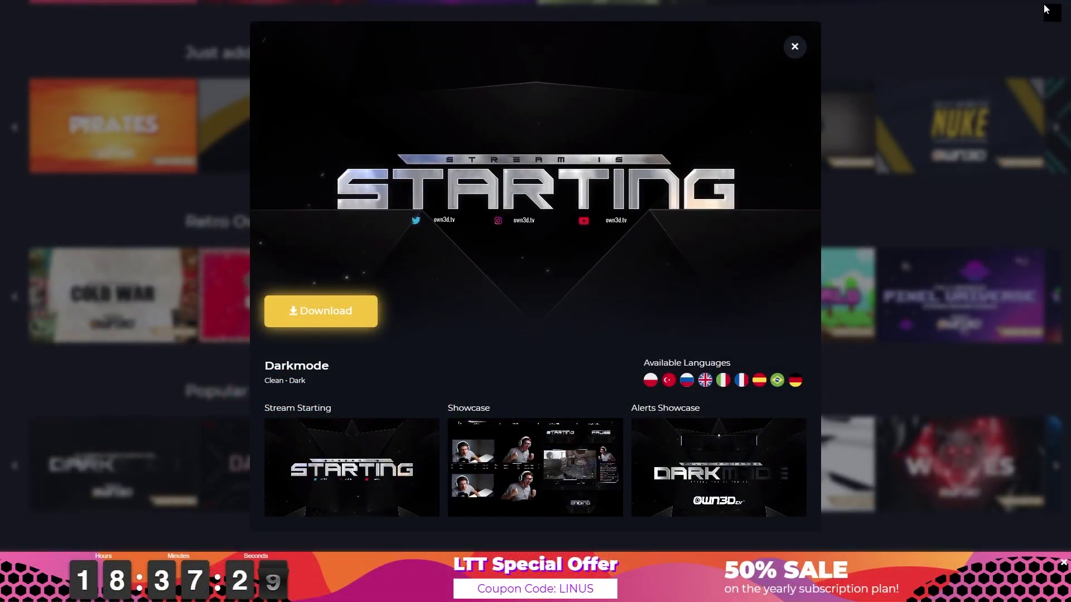
click(1045, 9)
click(996, 282)
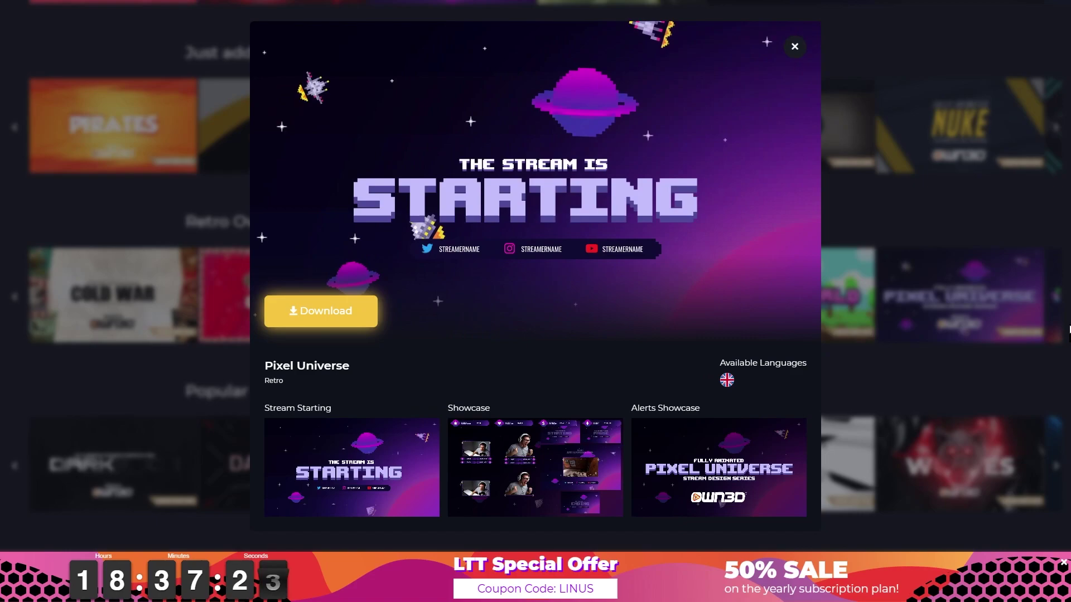
click(1054, 325)
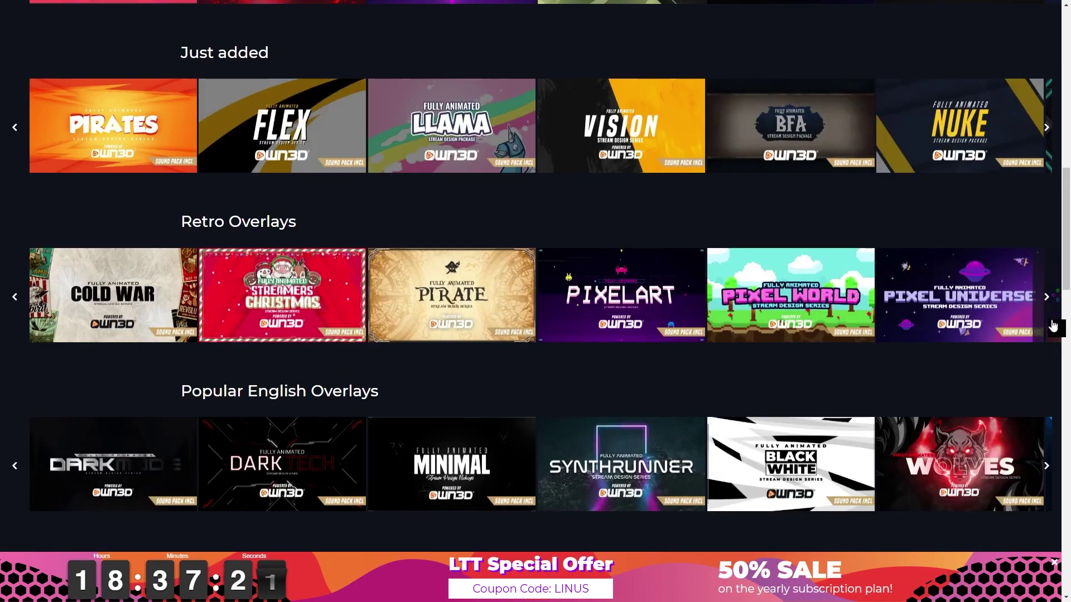
scroll(607, 450, down, 8)
scroll(552, 456, down, 3)
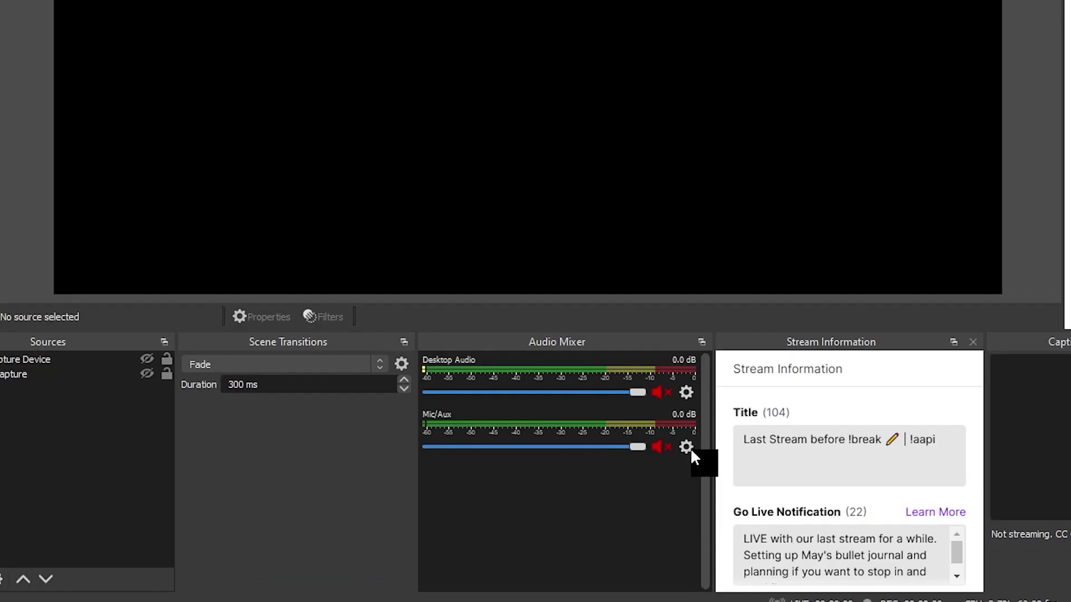
Add a Noise Gate filter to the Mic/Aux source with -32 dB close and -26 dB open thresholds.
click(690, 450)
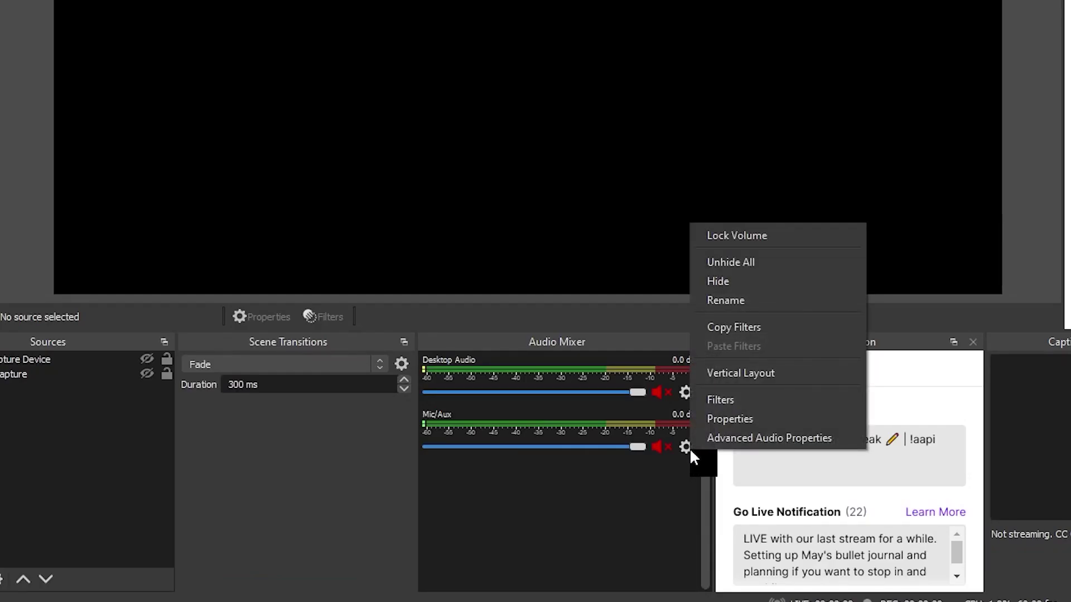
click(755, 399)
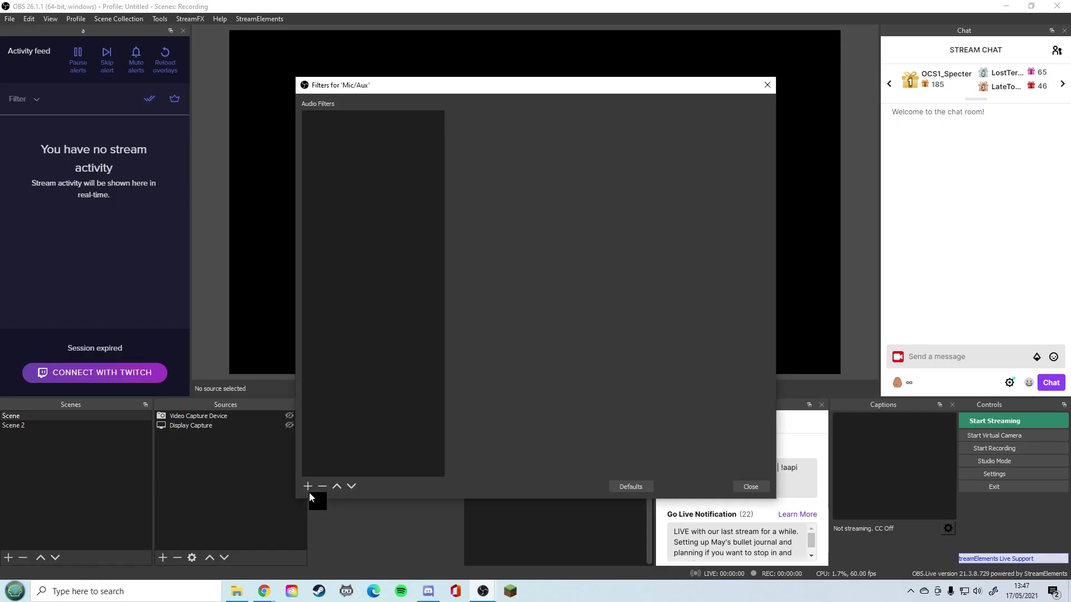
click(307, 486)
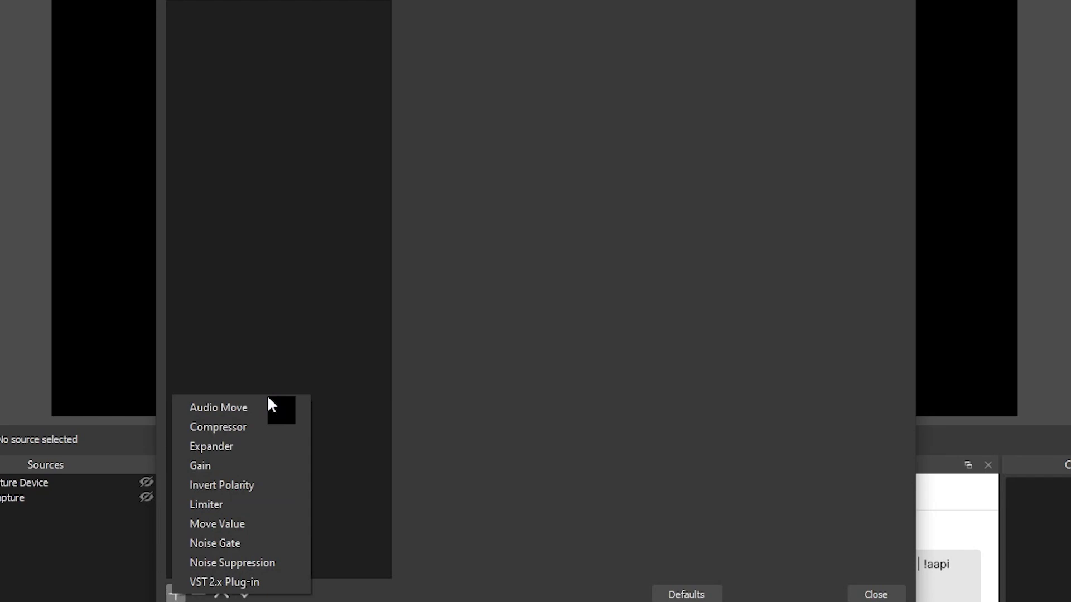
click(234, 542)
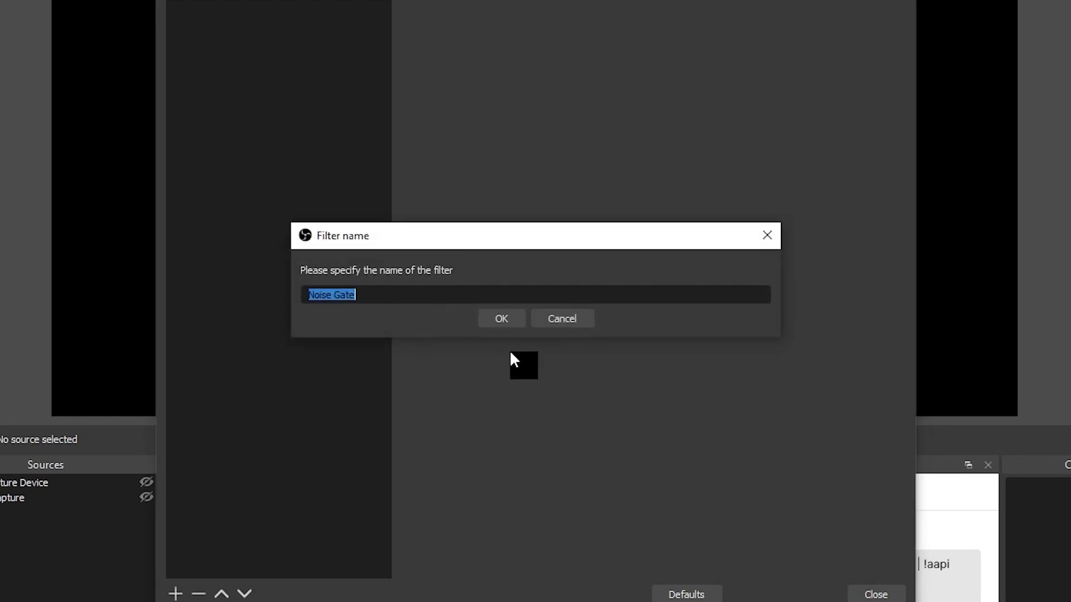
click(498, 317)
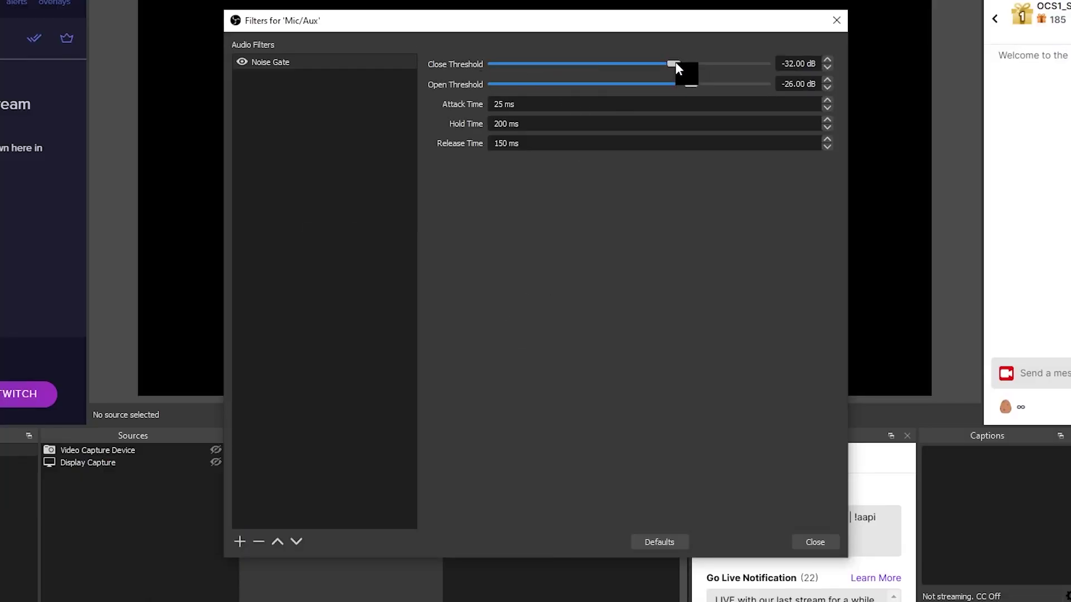
Raise the Noise Gate open threshold to 0 dB and add a Noise Suppression filter using RNNoise.
drag(686, 83, 767, 92)
click(239, 541)
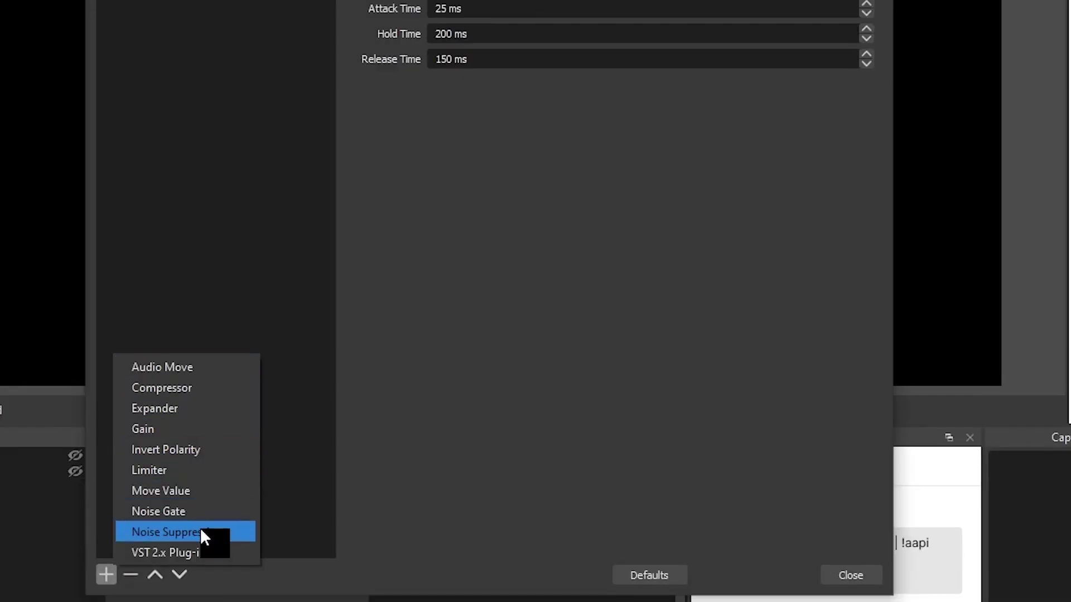
click(199, 530)
click(452, 282)
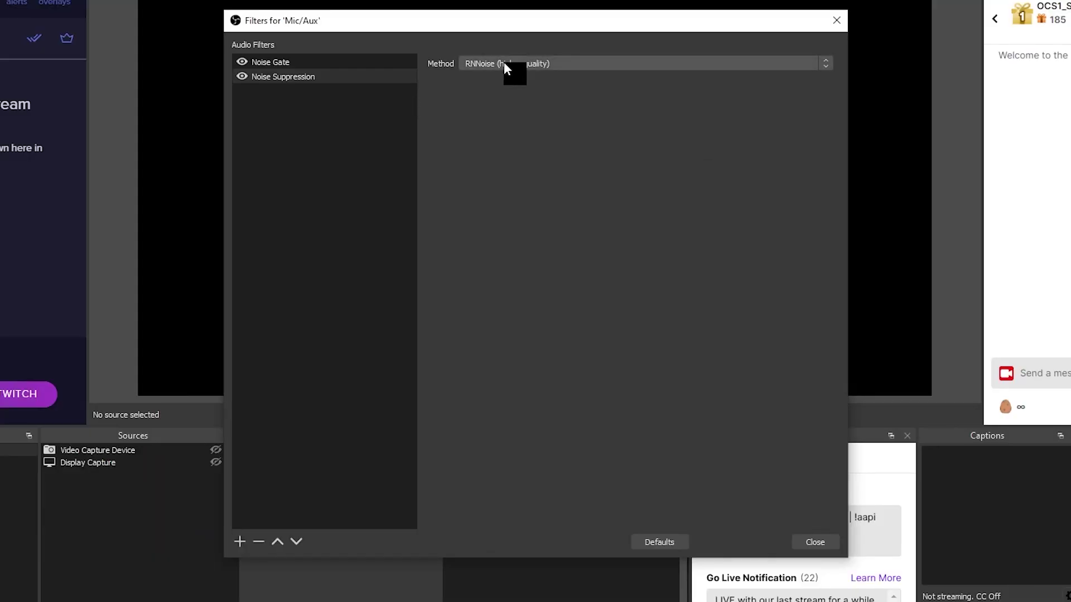
click(507, 63)
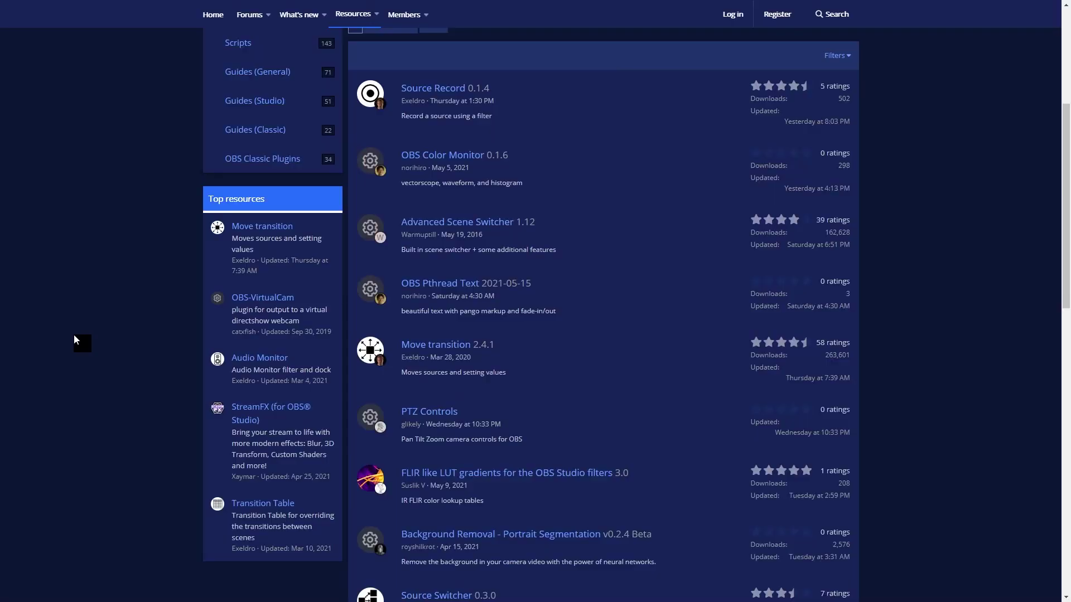
Browse the OBS Forums plugin list and the Flip and sum, RNNoise and Mic DSP plugin pages.
scroll(73, 333, down, 3)
scroll(22, 328, down, 3)
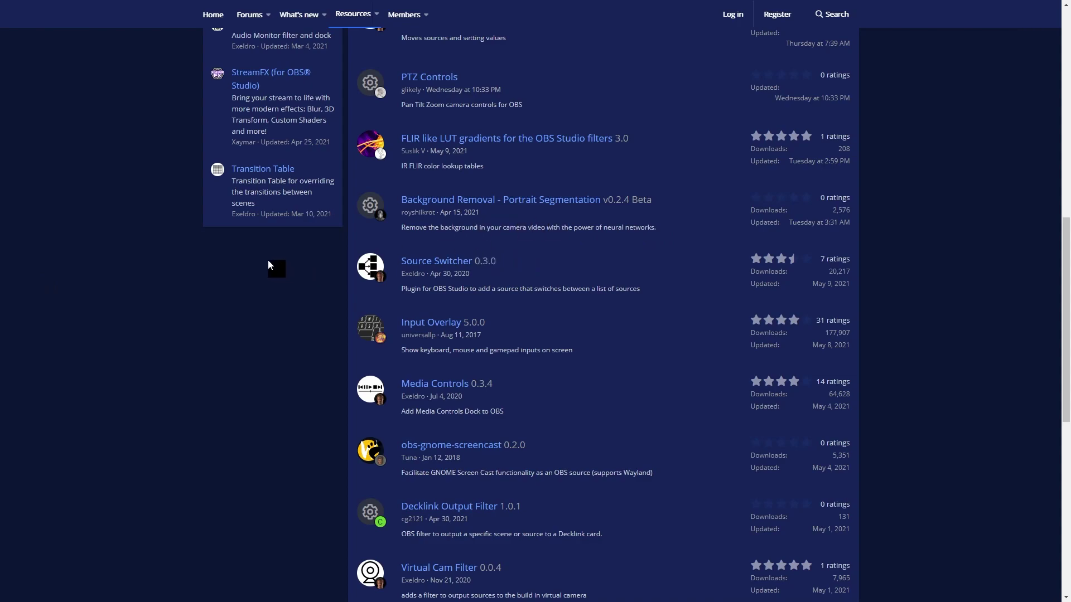
scroll(267, 264, down, 2)
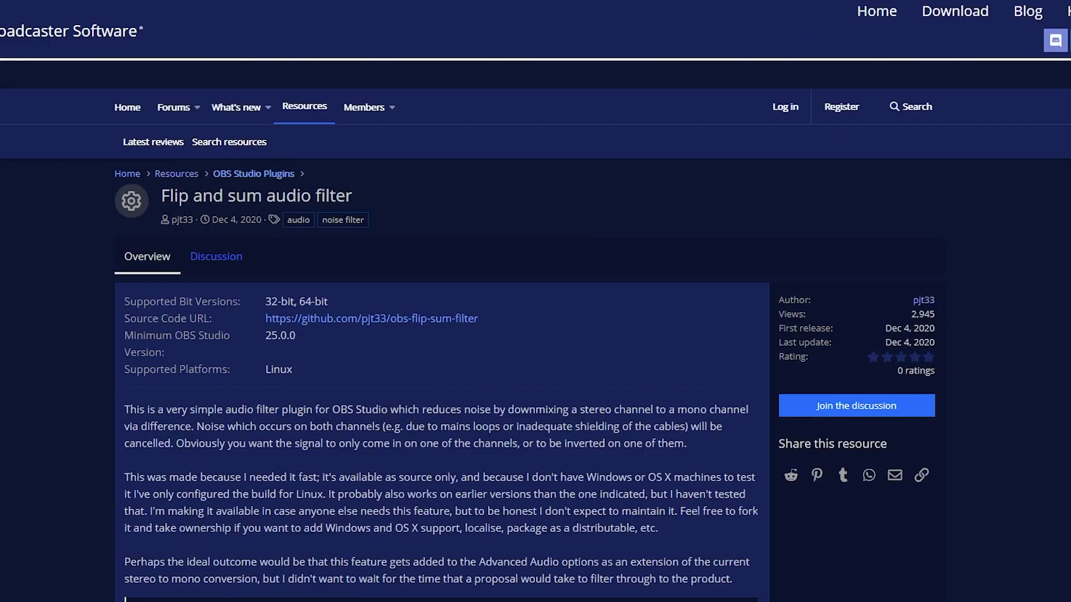
scroll(535, 301, down, 2)
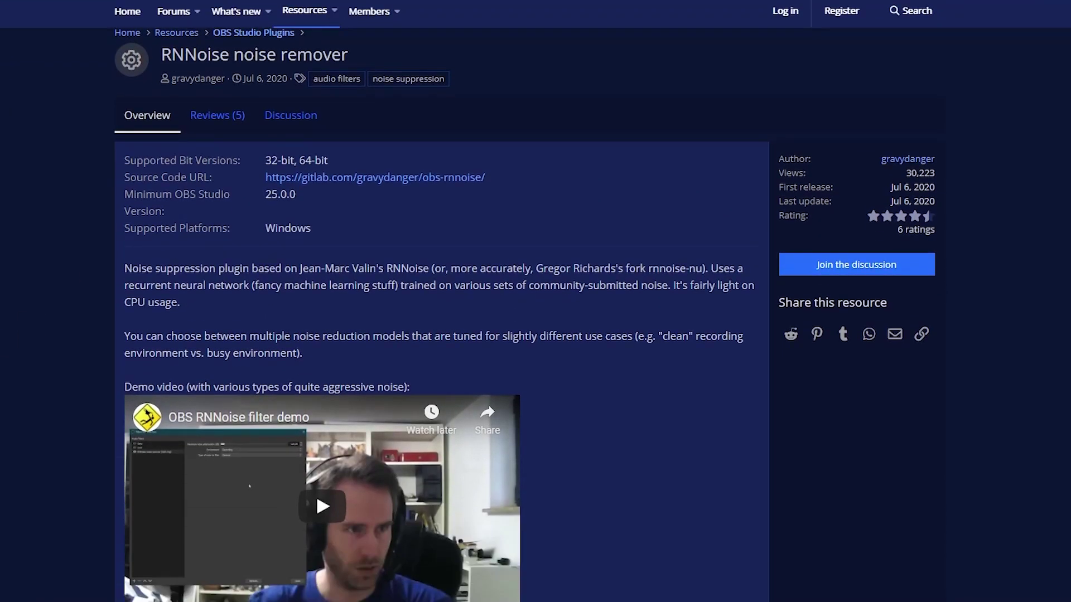
scroll(536, 335, down, 2)
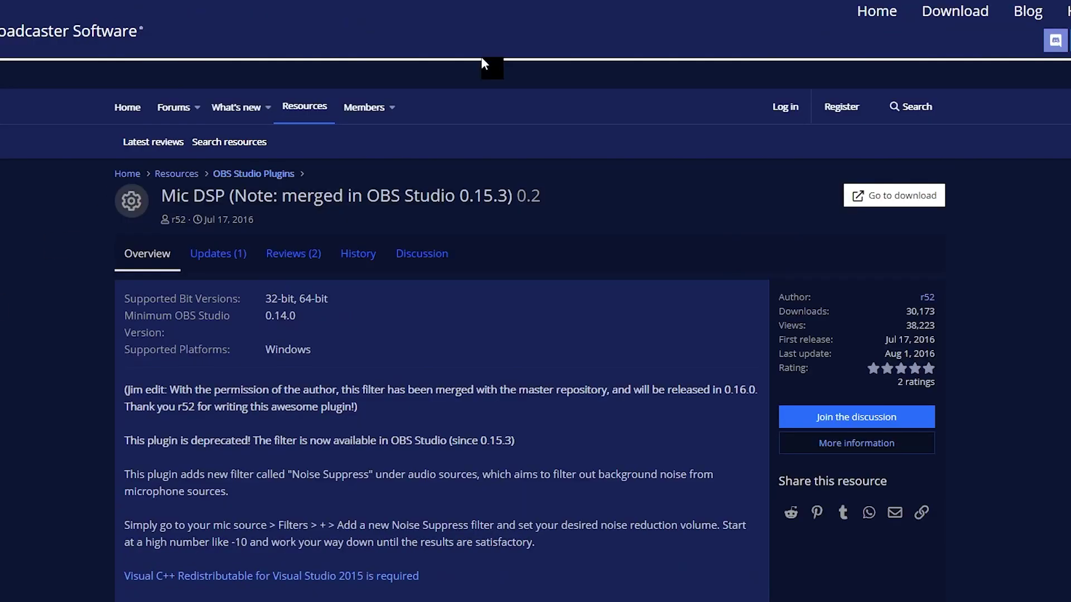
scroll(535, 301, down, 5)
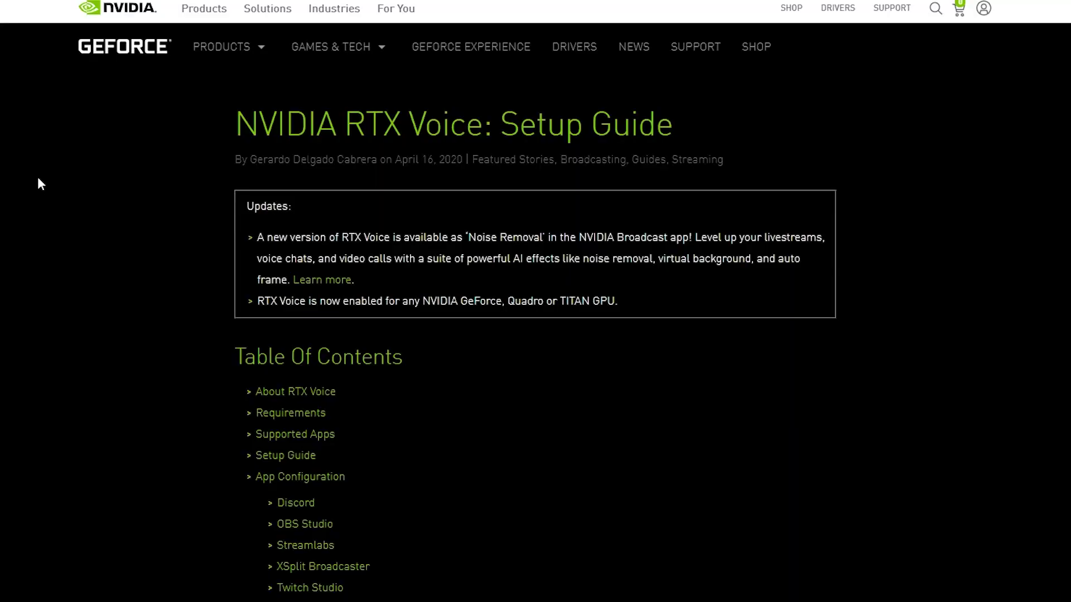
Jump to the RTX Voice guide's About section and highlight the new-version note under Requirements.
scroll(38, 182, down, 4)
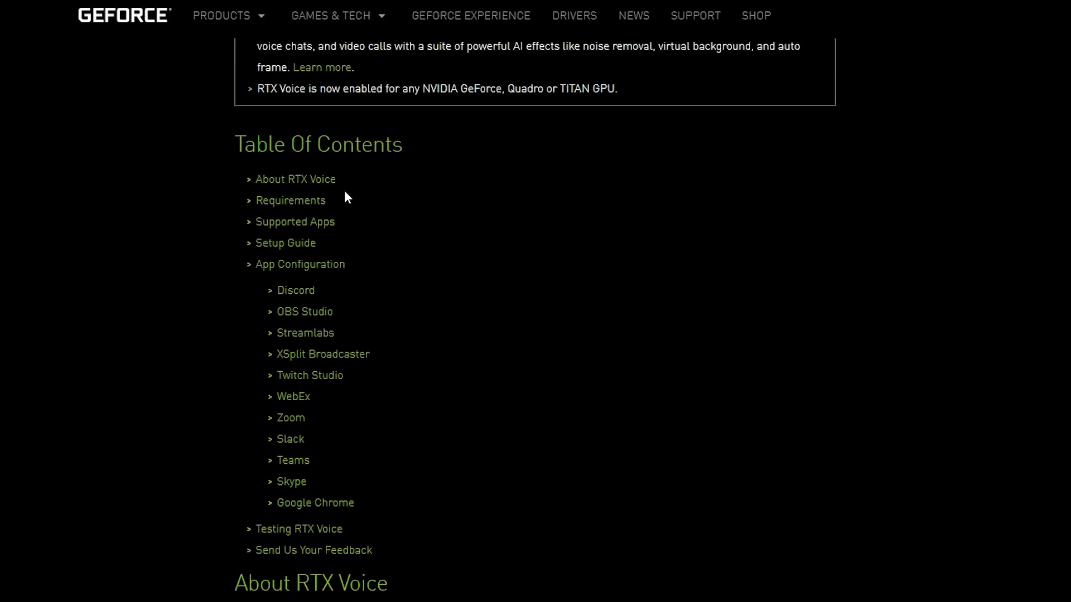
click(292, 179)
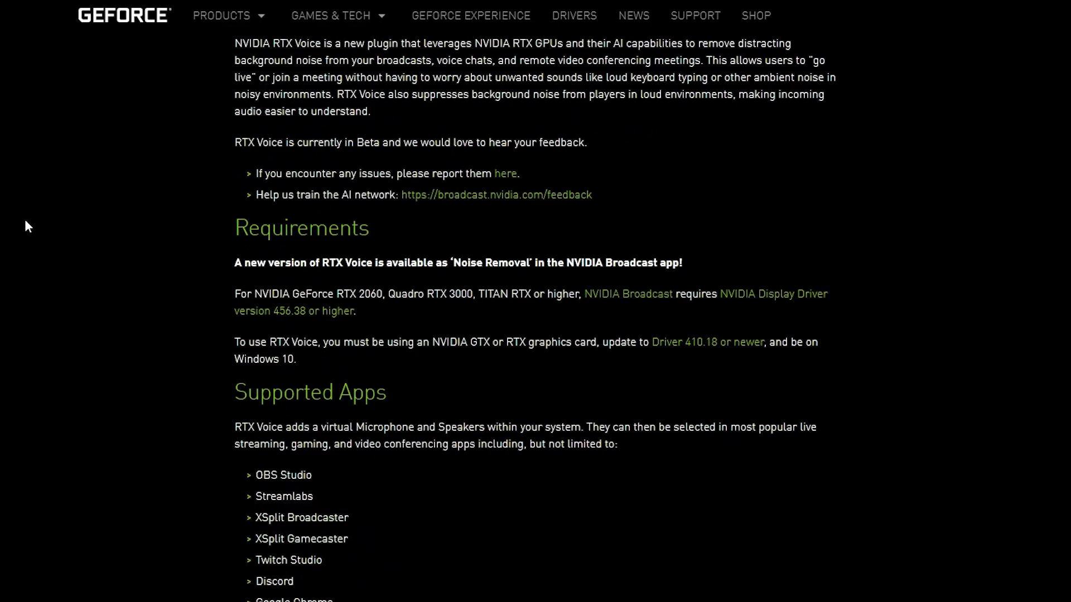
scroll(60, 204, down, 1)
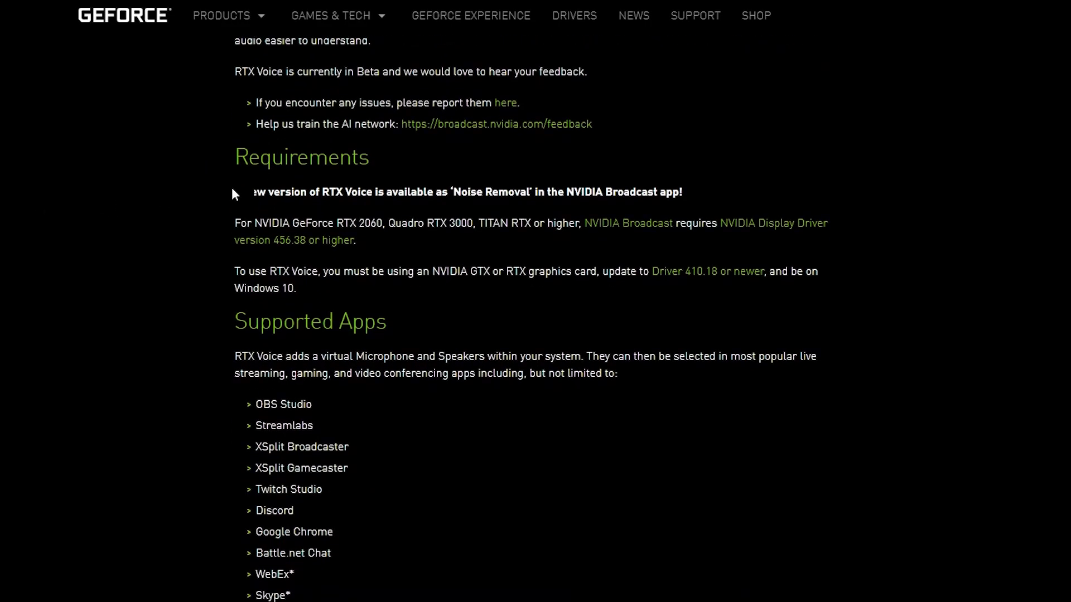
drag(232, 189, 895, 290)
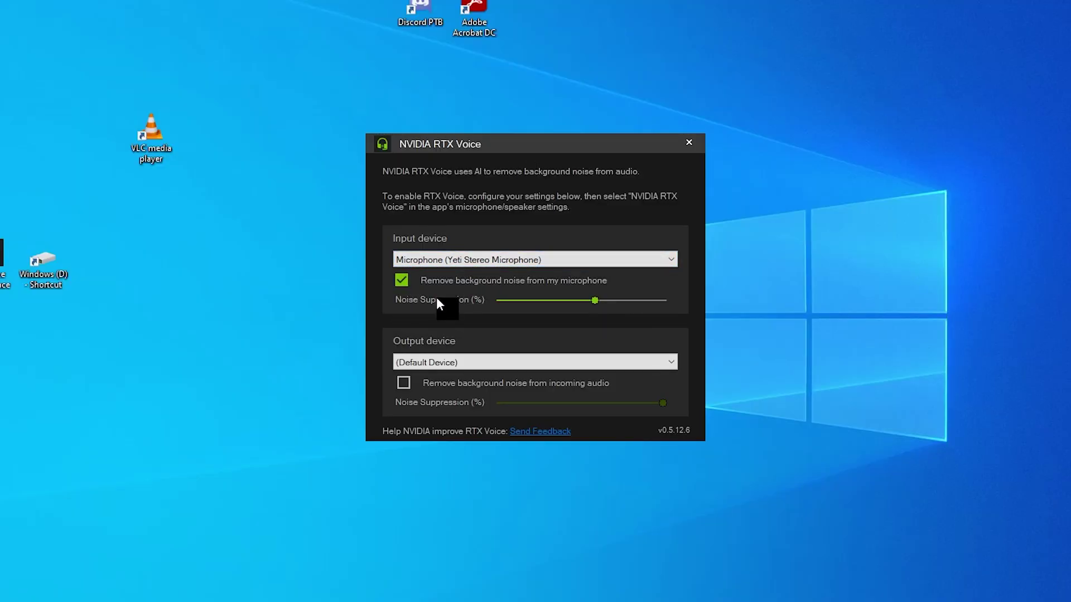
Enable RTX Voice background noise removal for incoming audio and list the output devices.
click(400, 379)
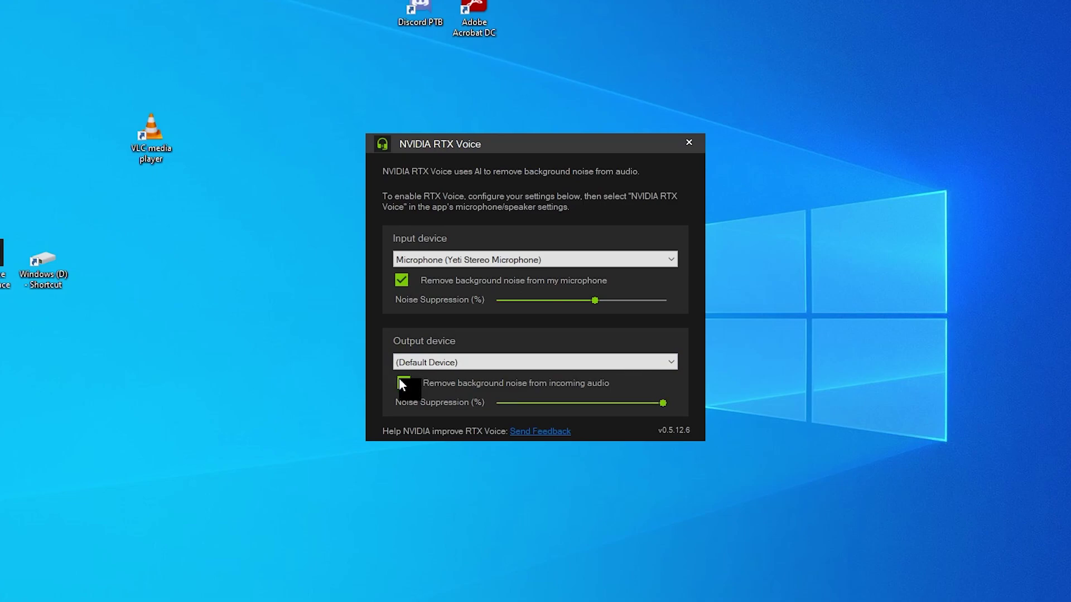
click(441, 361)
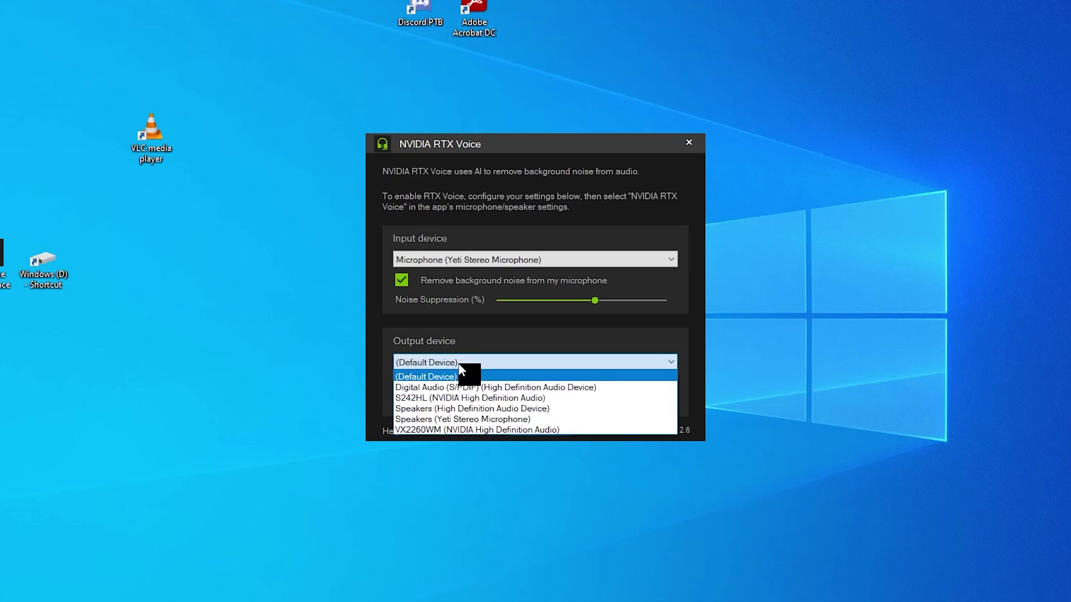